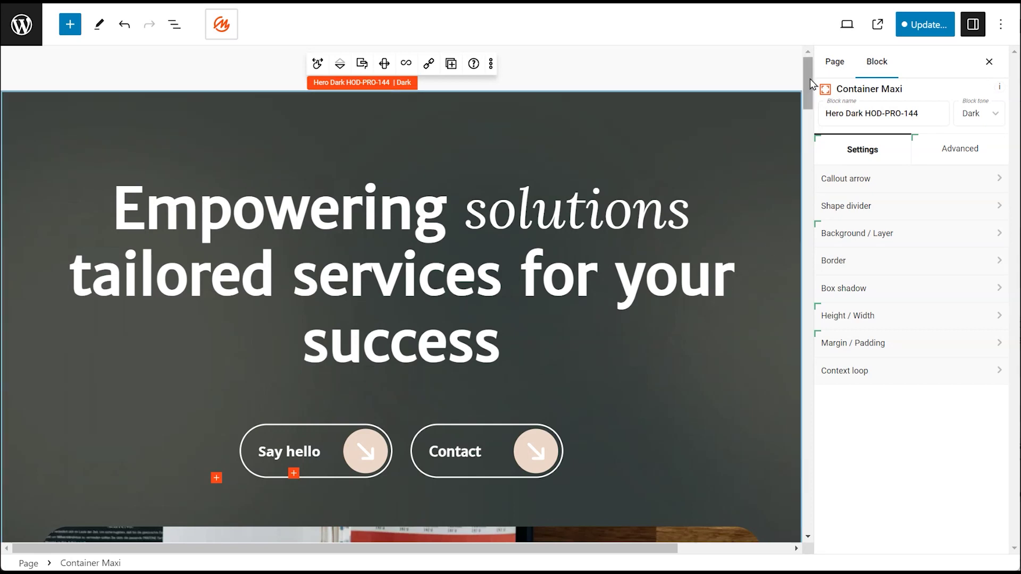
mouse_move(808, 80)
left_mouse_down()
mouse_move(821, 182)
mouse_move(820, 82)
left_mouse_up()
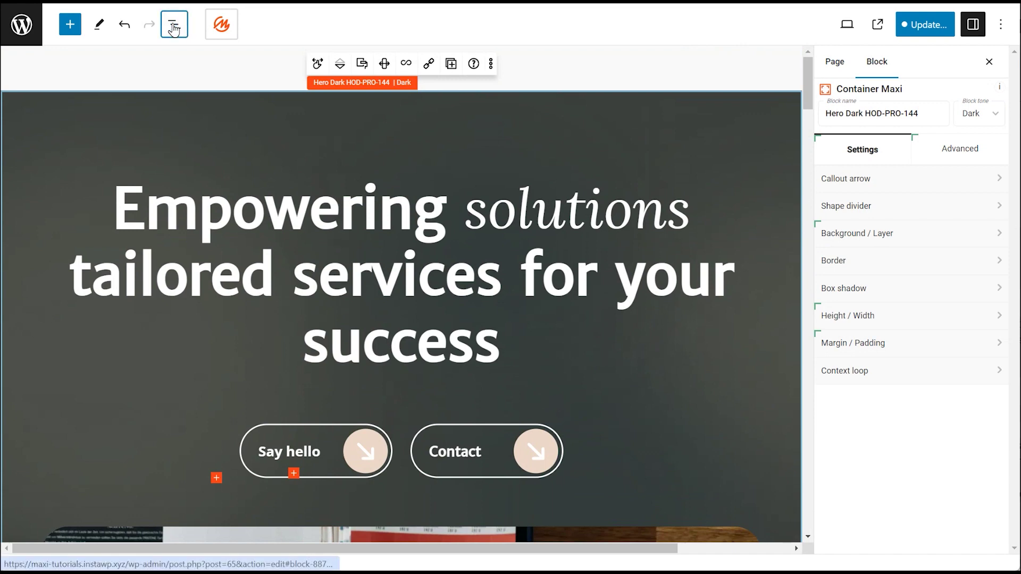
- In List View, browse the Container Maxi sections, then expand the hero container to show its Row Maxi
left_click(174, 25)
left_click(75, 122)
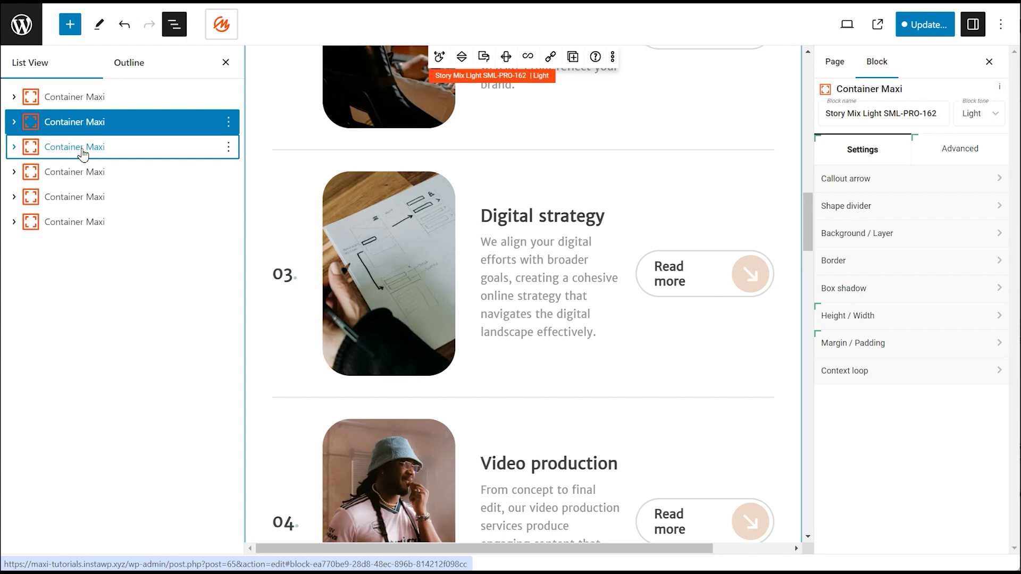
left_click(80, 148)
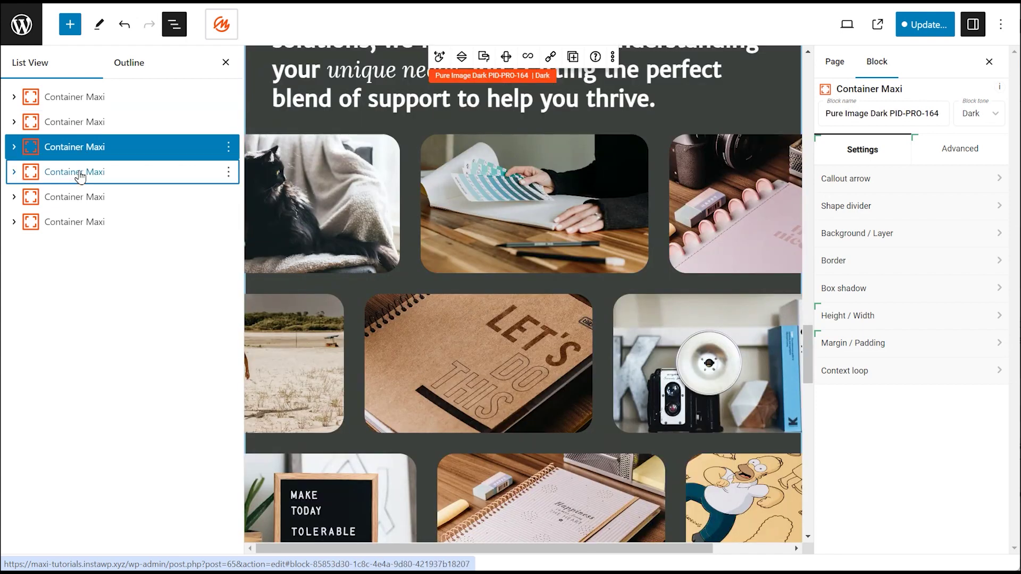
left_click(80, 174)
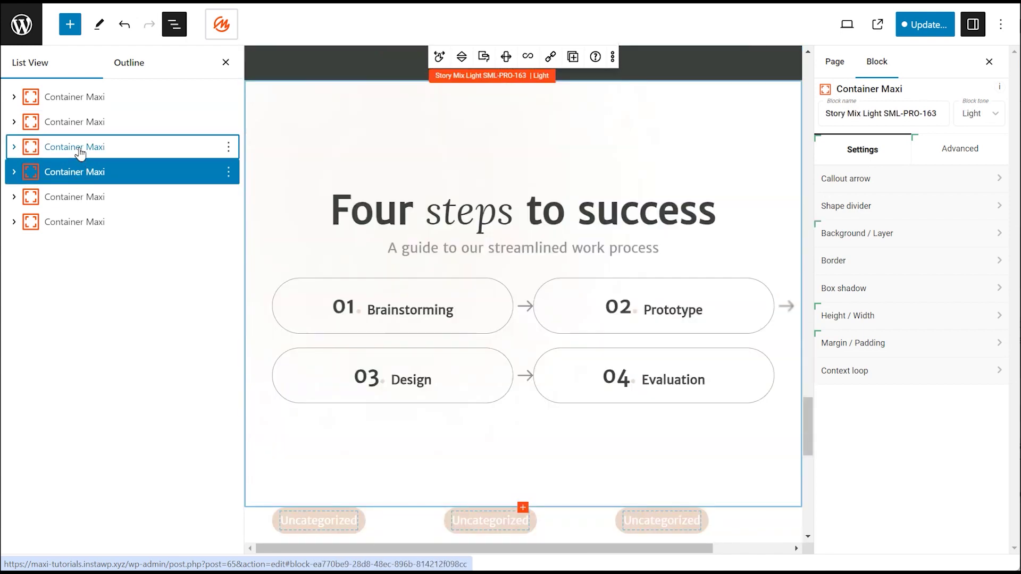
left_click(80, 149)
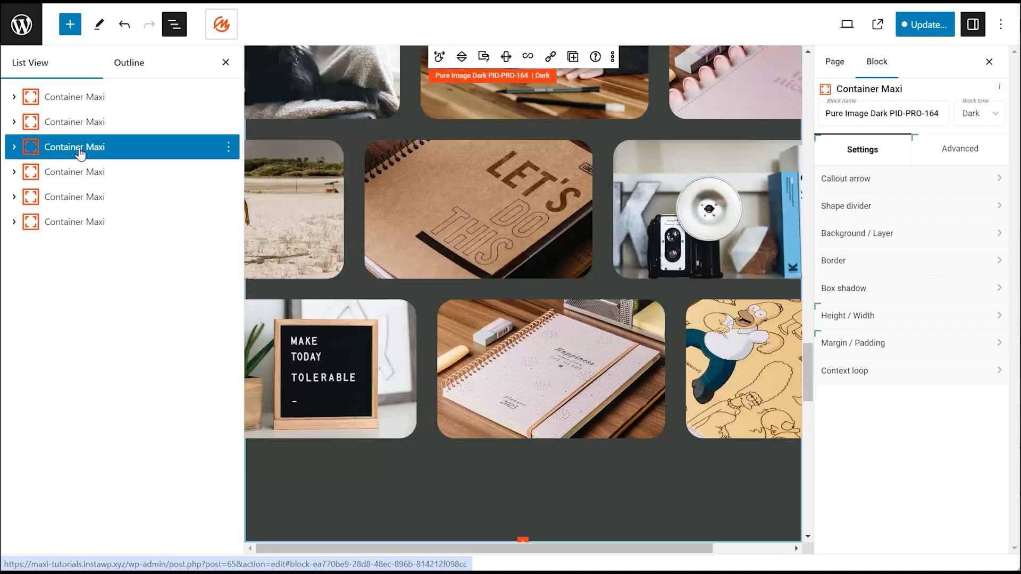
left_click(63, 98)
left_click(14, 97)
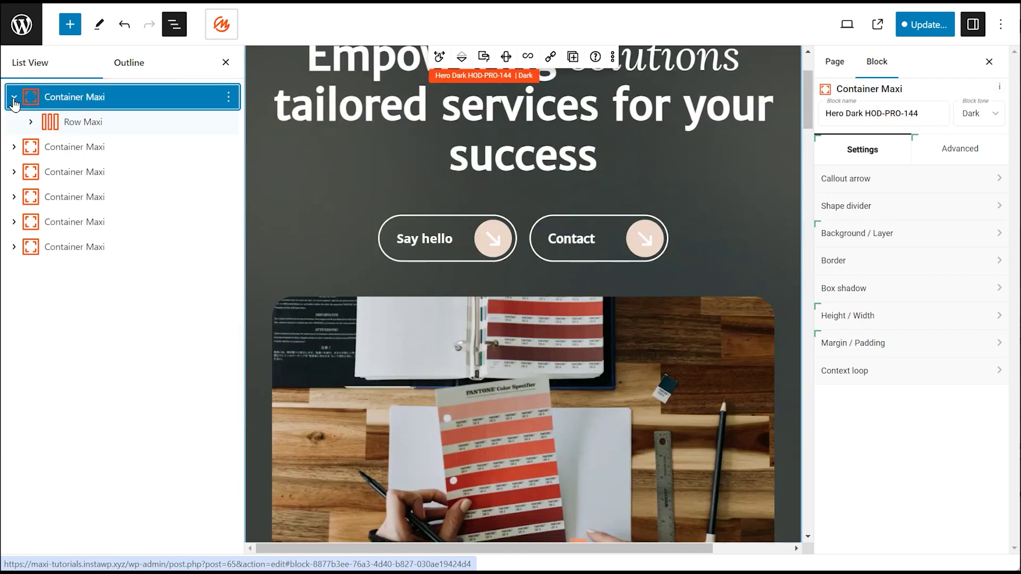
mouse_move(83, 122)
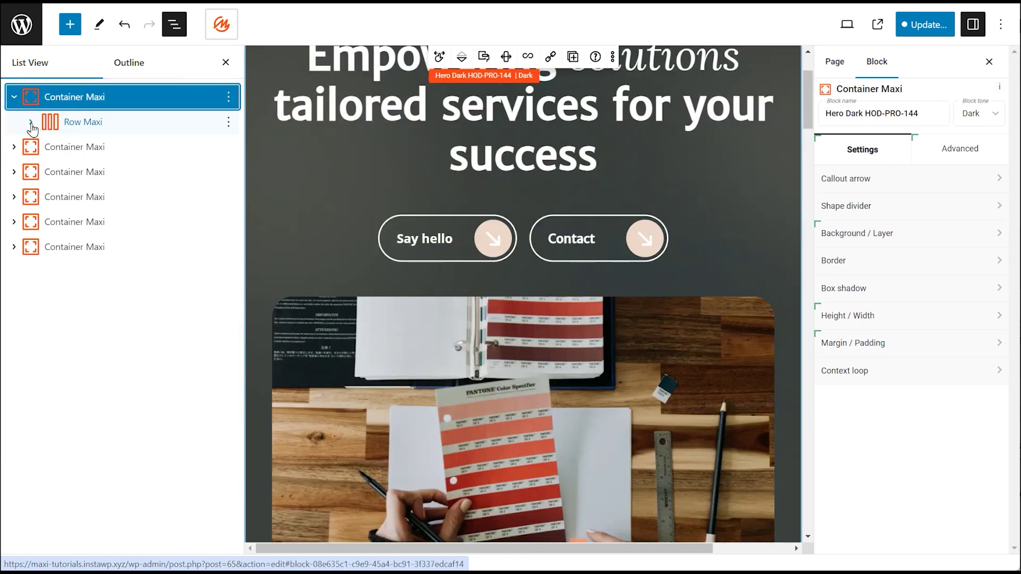
- Expand the hero's Row Maxi and Column Maxi to reveal Text Maxi, Row Maxi and Image Maxi
left_click(31, 122)
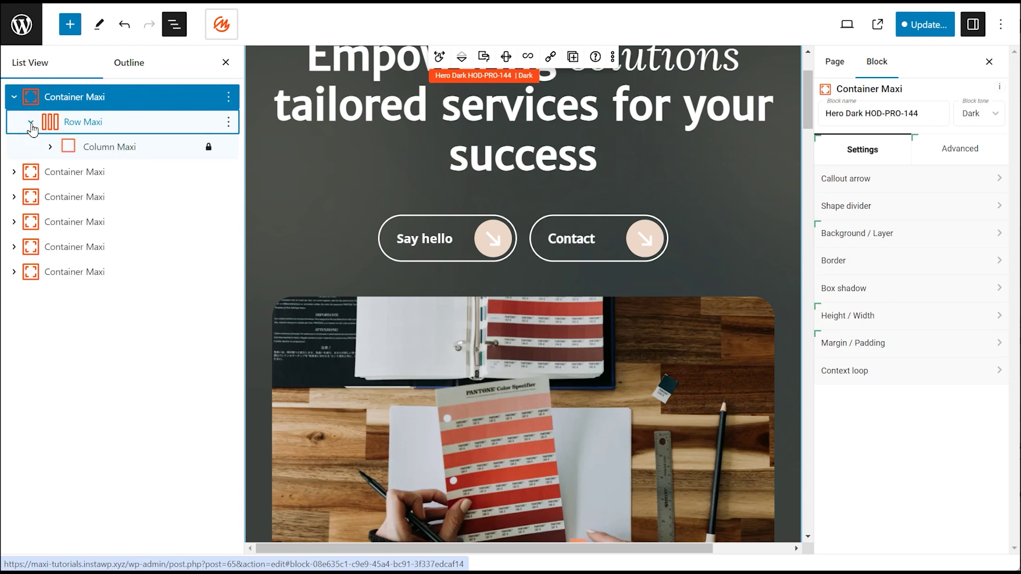
left_click(30, 122)
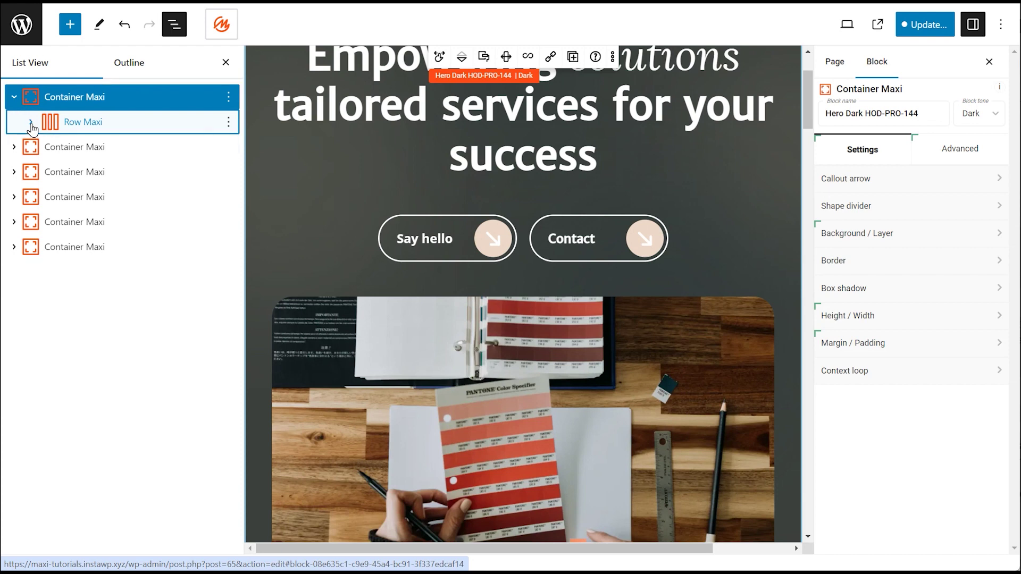
left_click(30, 121)
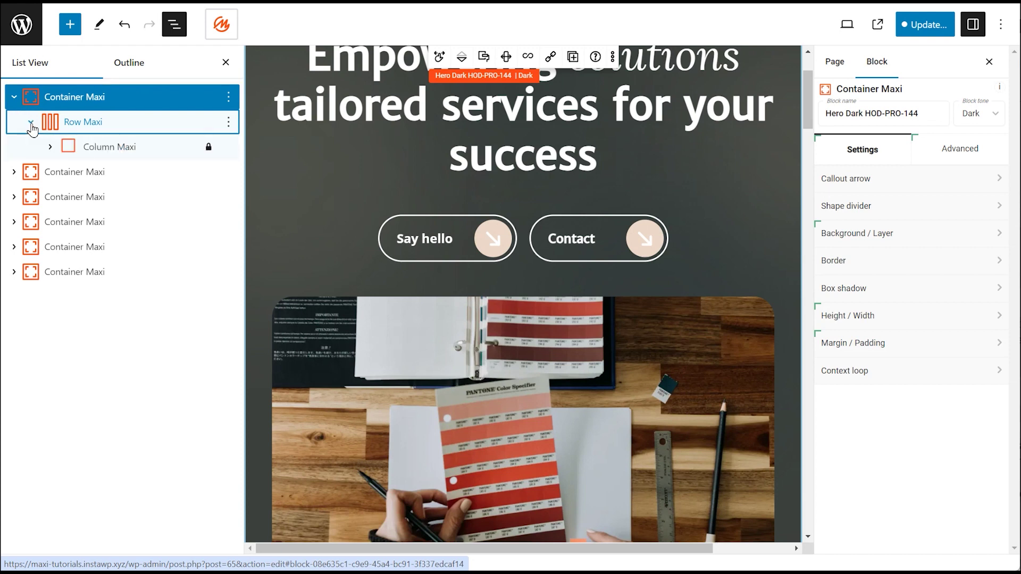
left_click(51, 147)
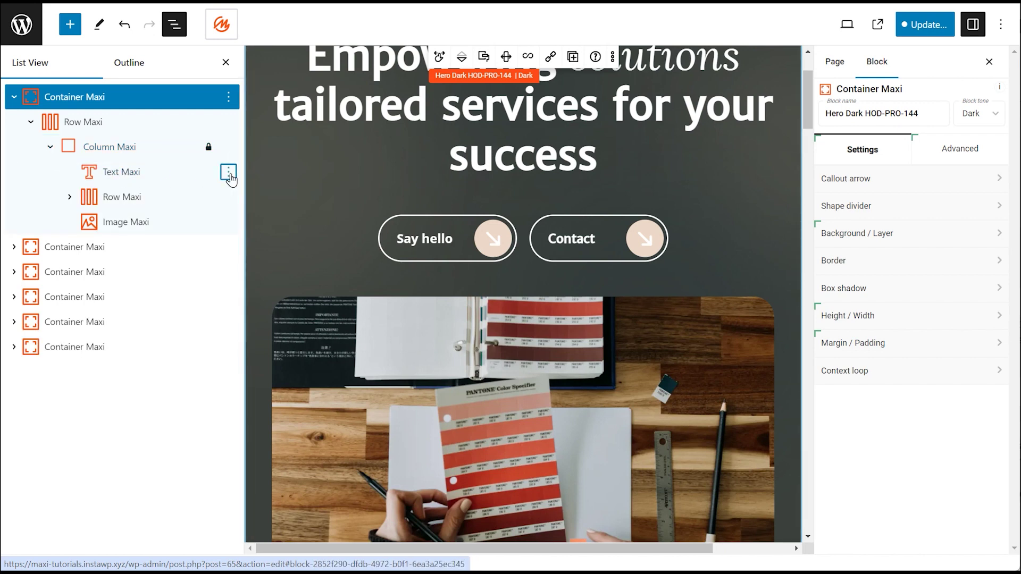
left_click(228, 172)
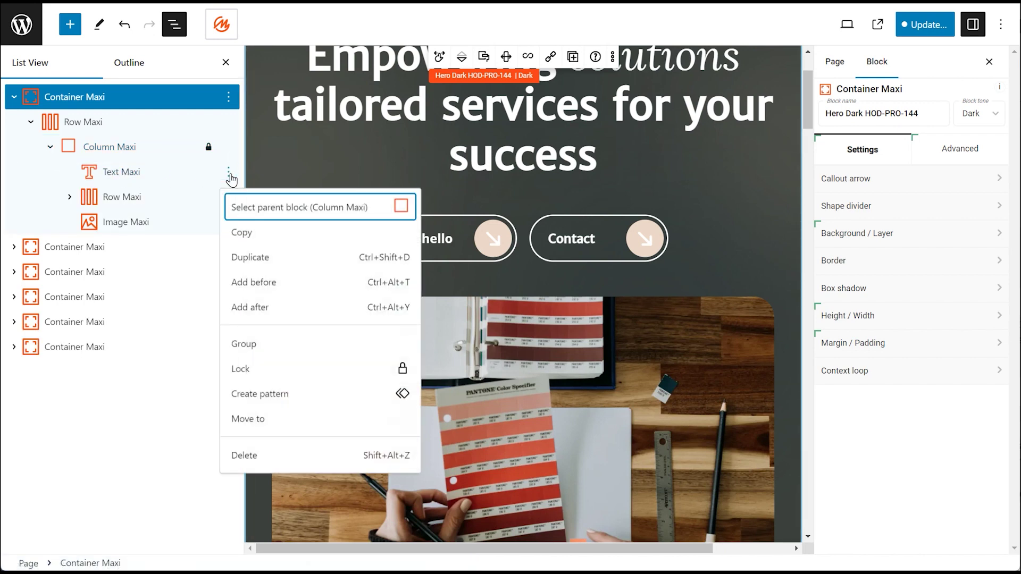
left_click(265, 257)
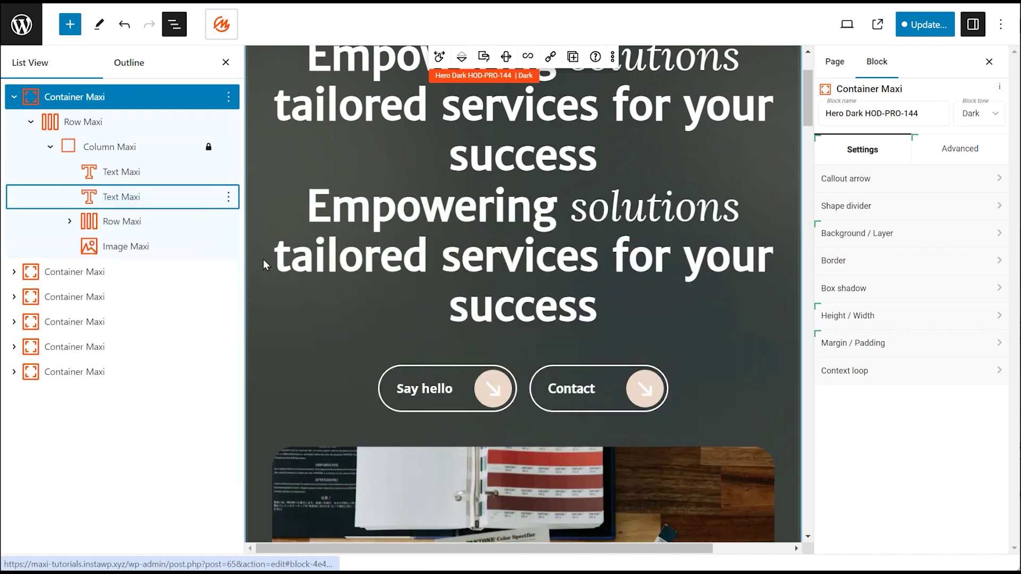
left_click(229, 197)
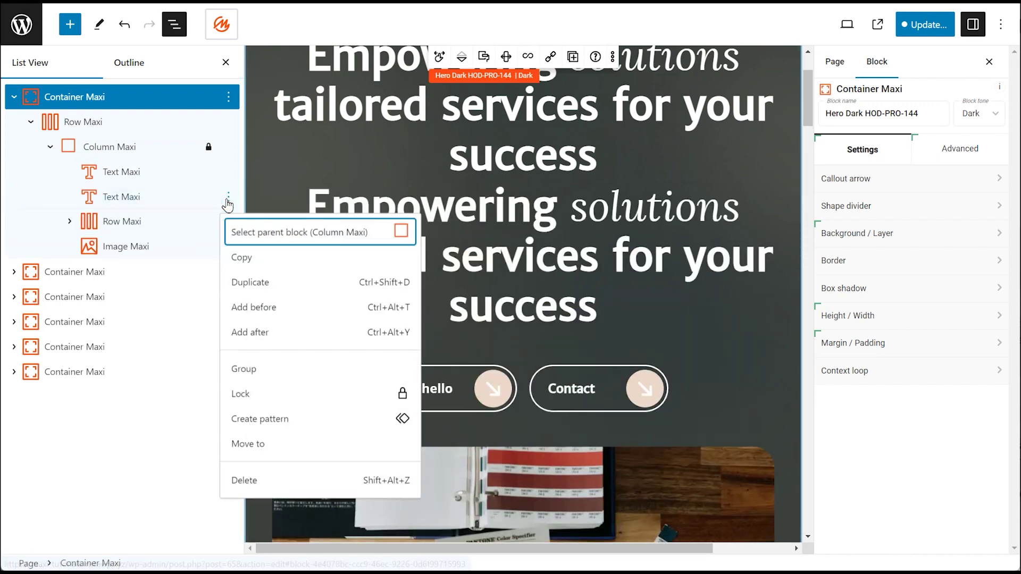
left_click(246, 480)
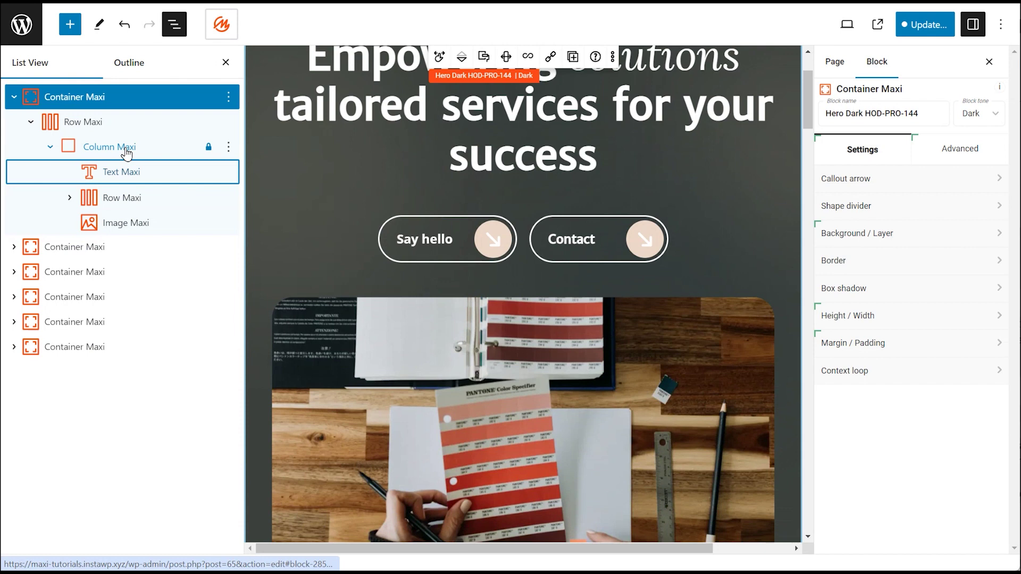
- Expand the inner Row Maxi, Column Maxi and nested Row Maxi, then select the Say hello text
left_click(68, 198)
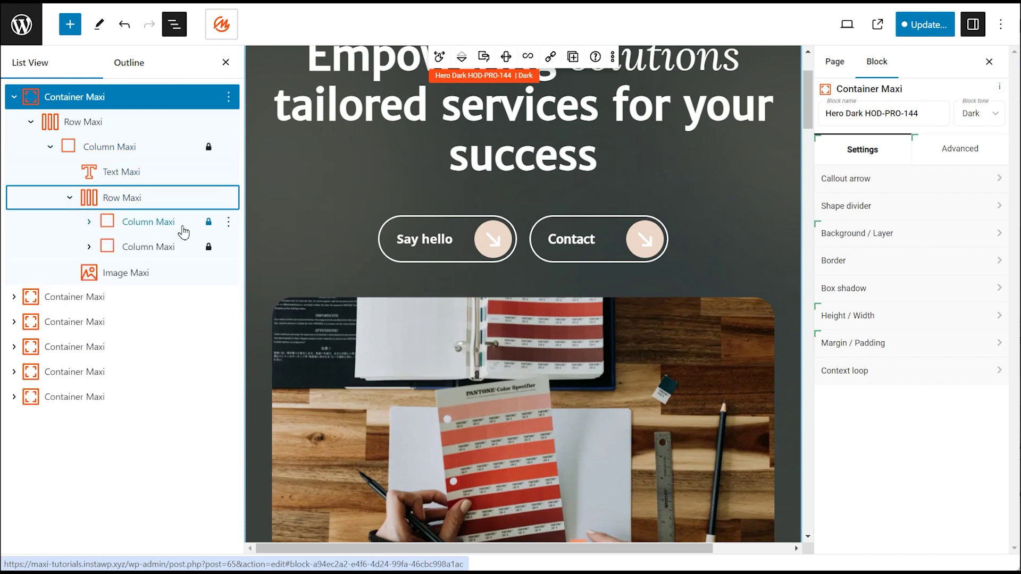
left_click(89, 222)
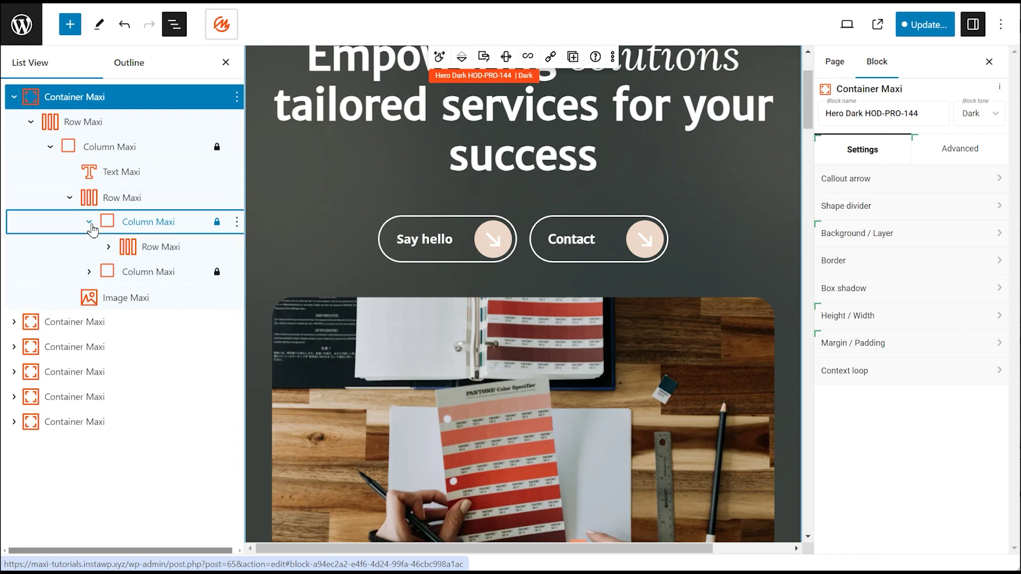
left_click(109, 247)
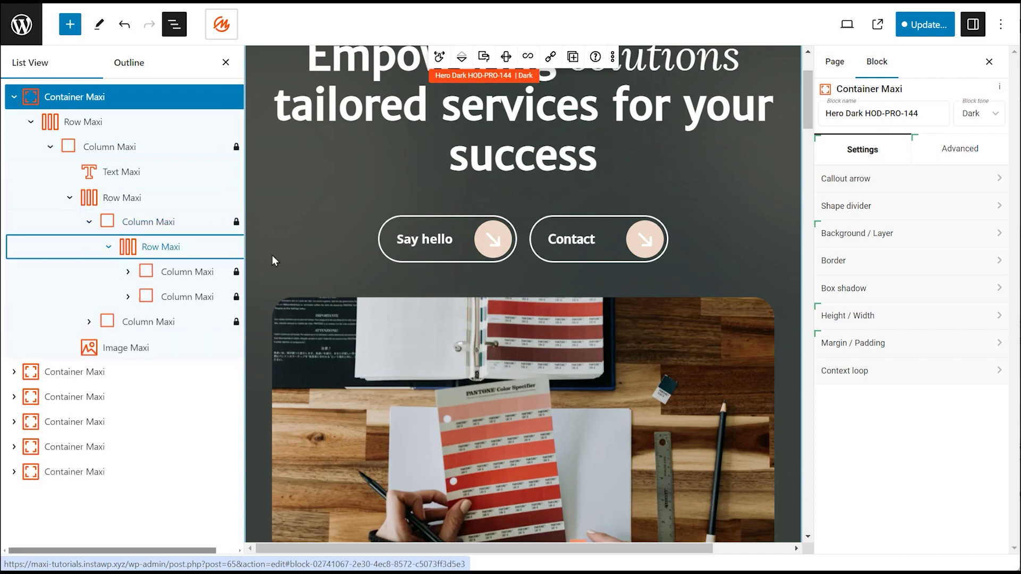
left_click(402, 238)
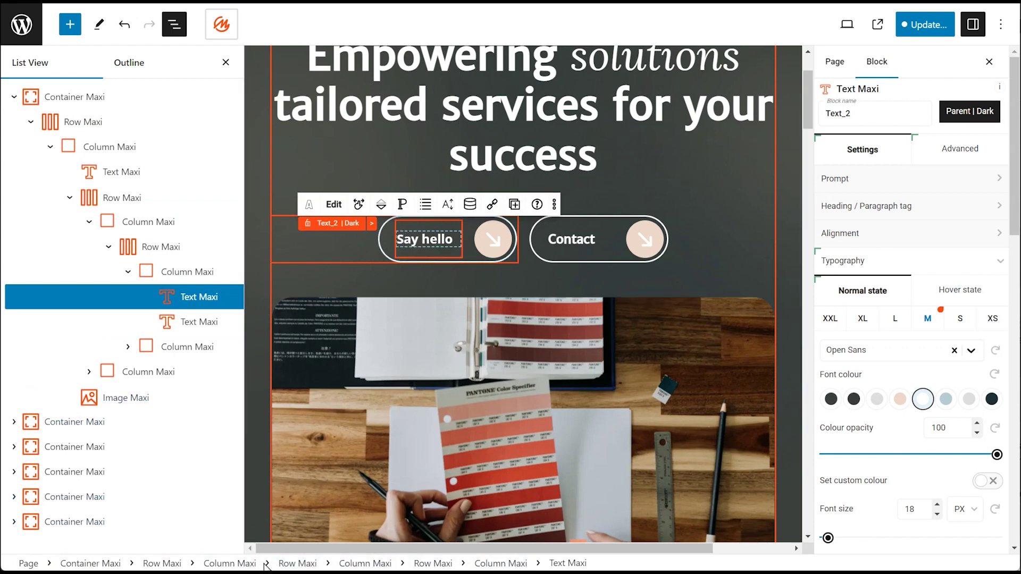
- Use the breadcrumb to climb from the button Row Maxi through Column Maxi to the hero's top Row Maxi
left_click(296, 563)
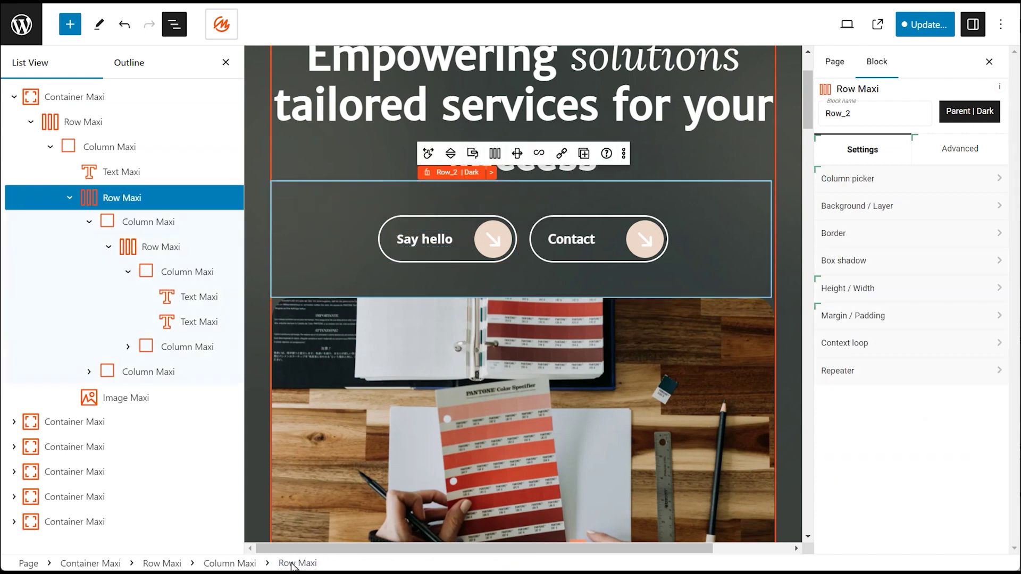
left_click(237, 563)
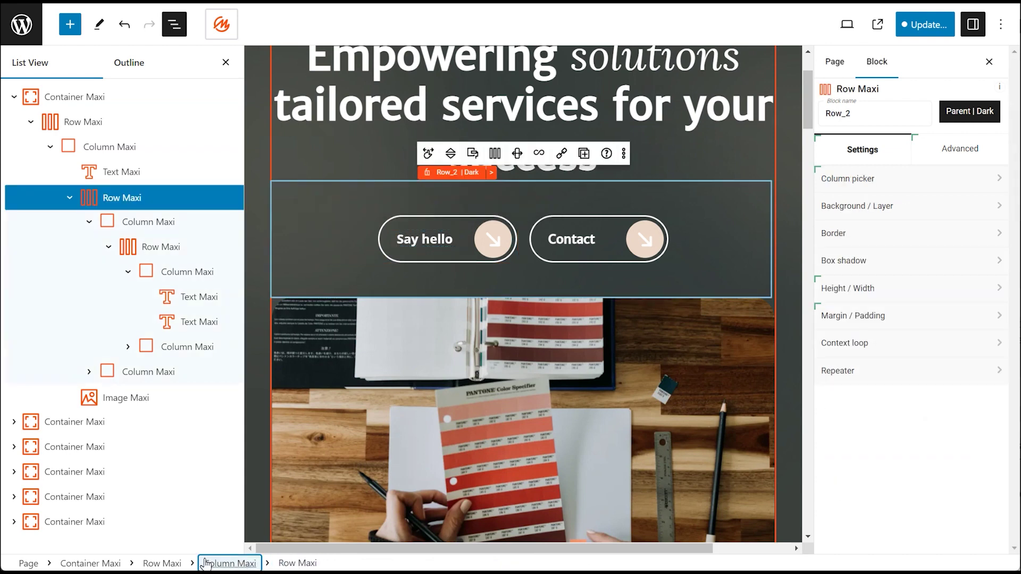
left_click(164, 563)
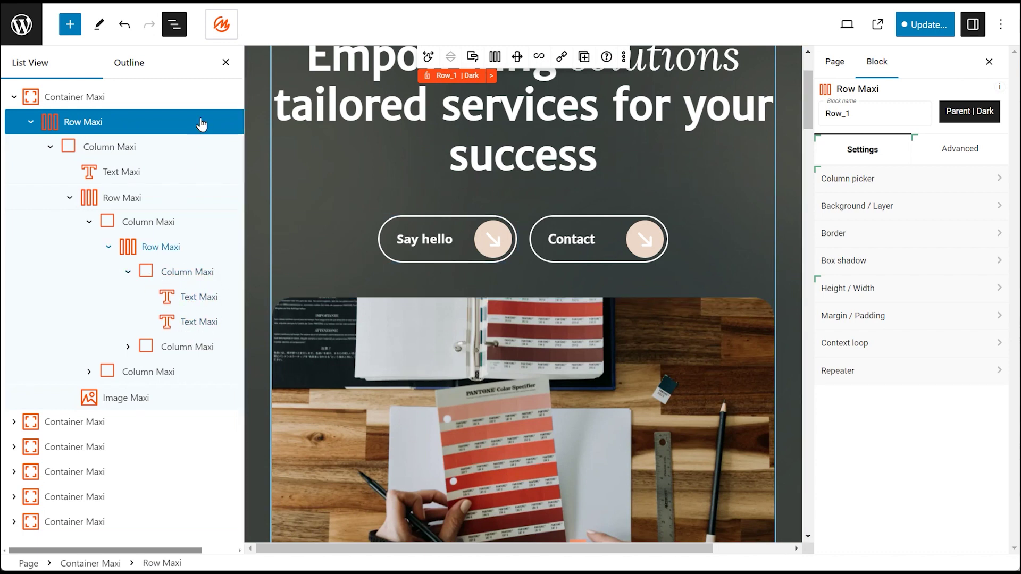
- Close List View and create a customised copy of the Beach style card, 'Beach - my card'
left_click(227, 64)
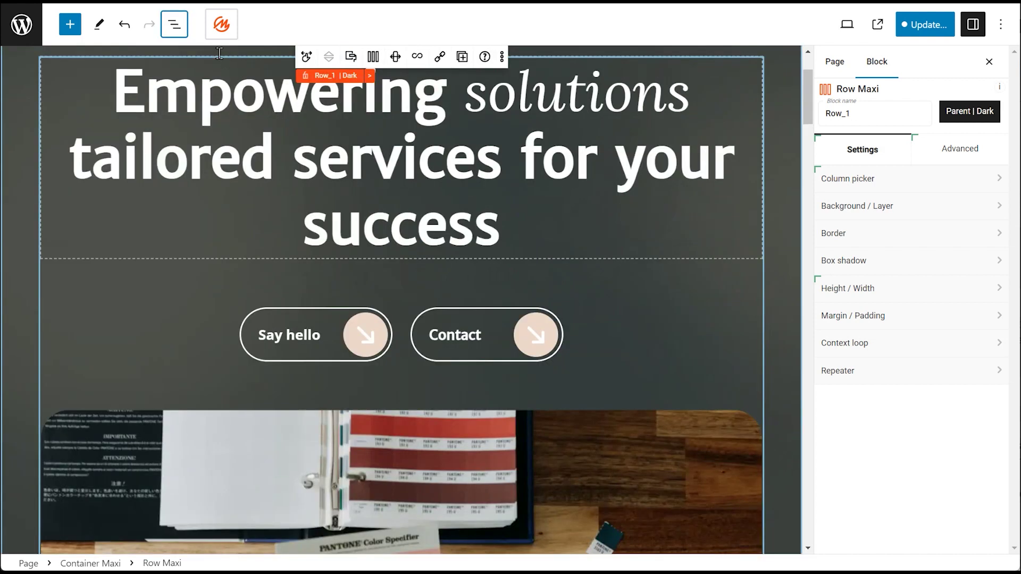
left_click(222, 24)
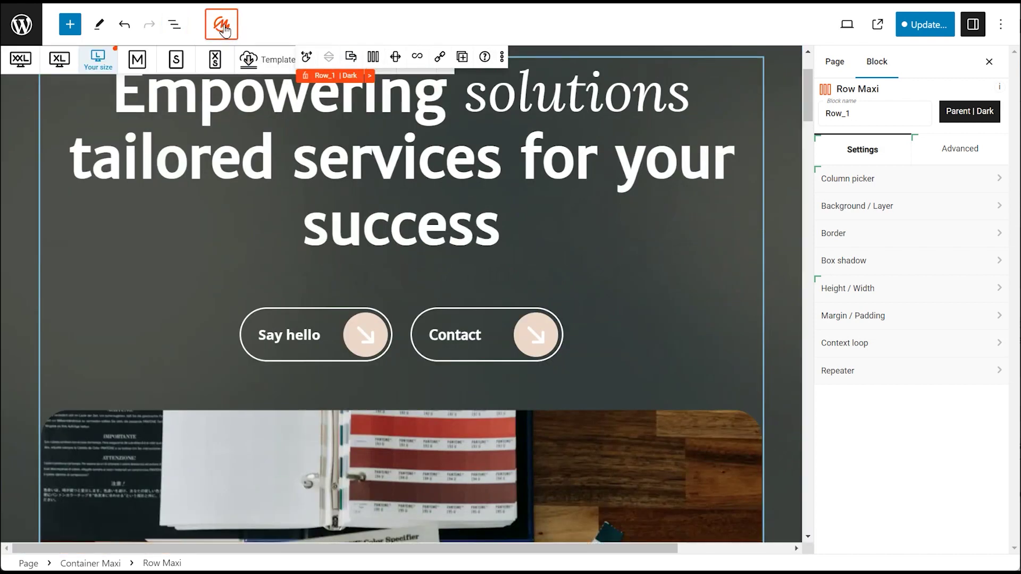
scroll(252, 248, "up", 3)
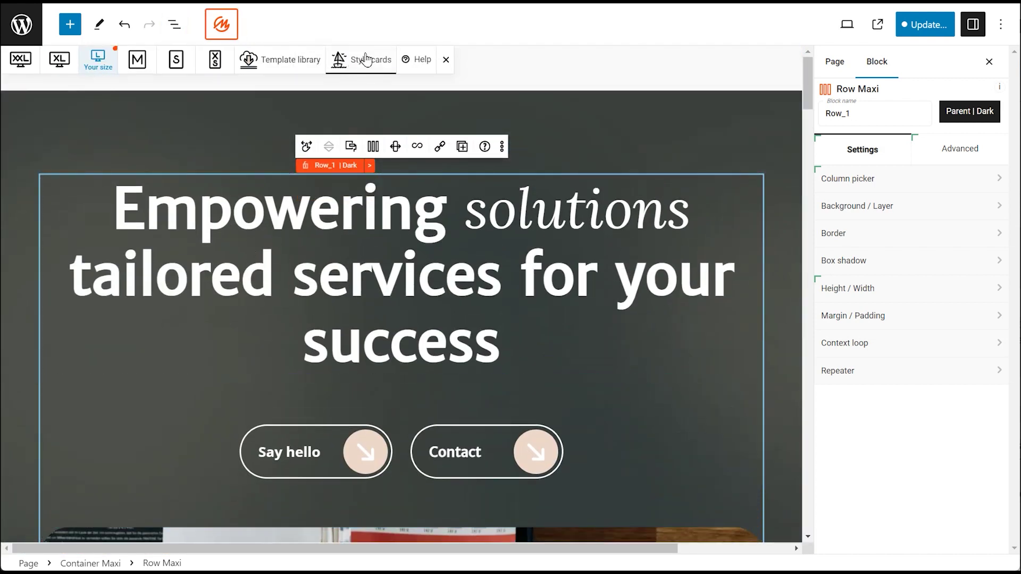
left_click(365, 62)
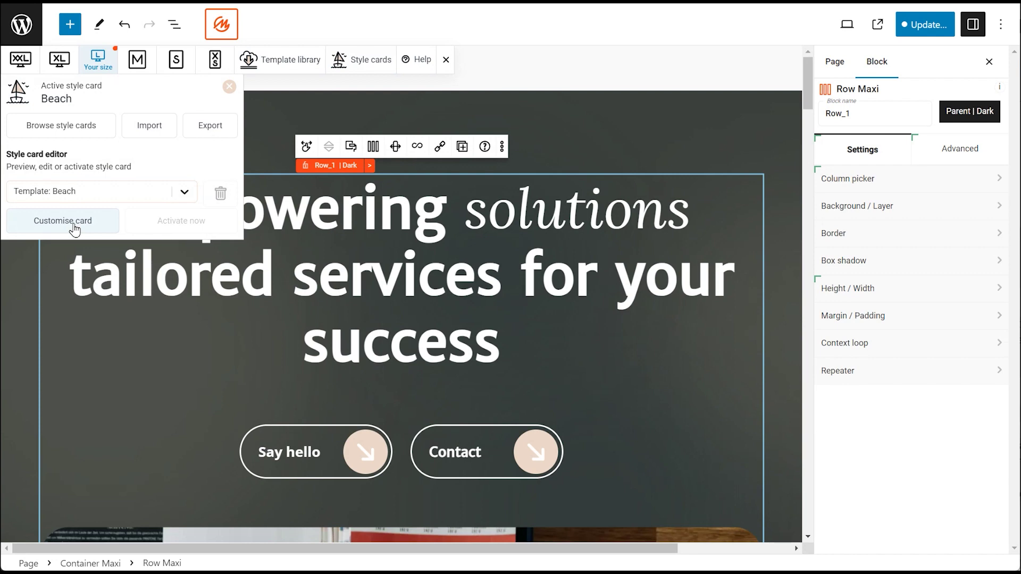
left_click(74, 223)
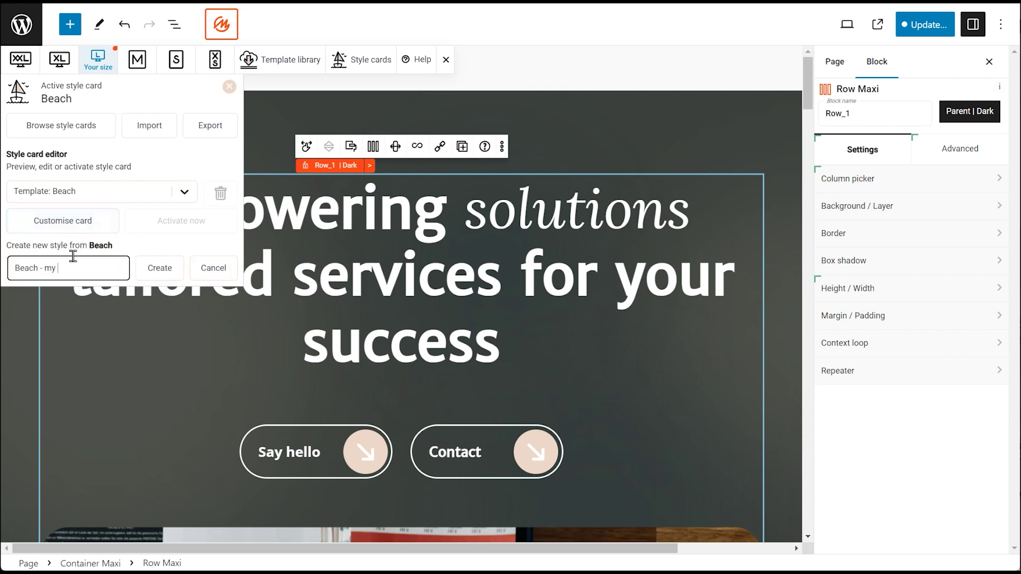
left_click(160, 268)
- Change the style card's orange palette swatch to magenta #F70ABF and close the style card panel
left_click(102, 331)
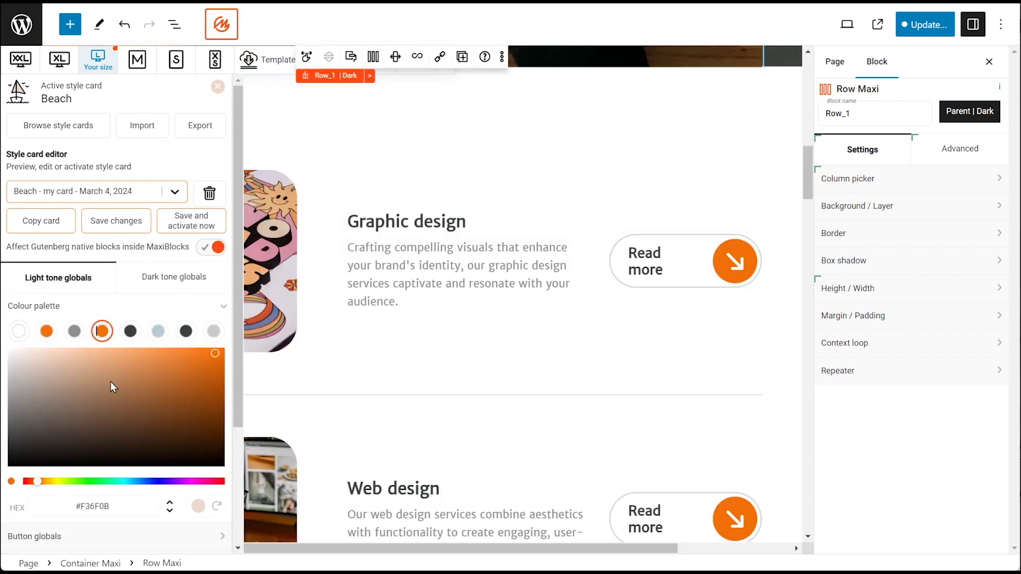
left_click(193, 396)
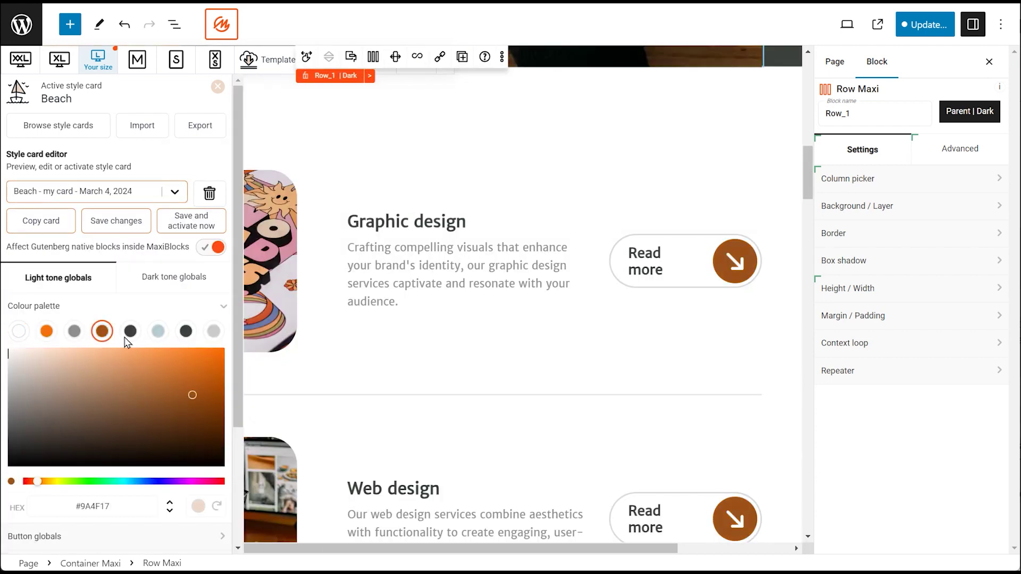
left_click(201, 482)
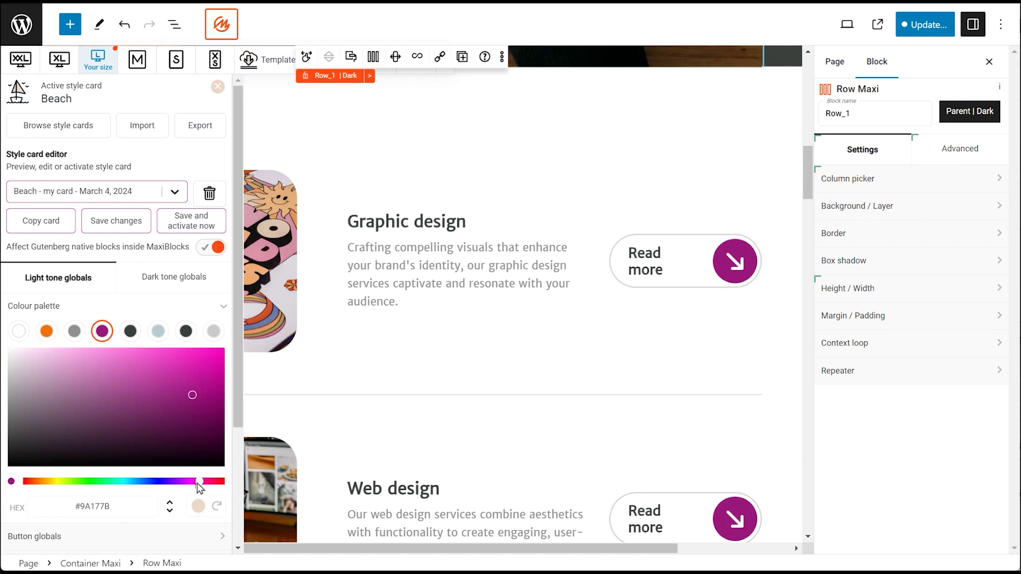
left_click(217, 356)
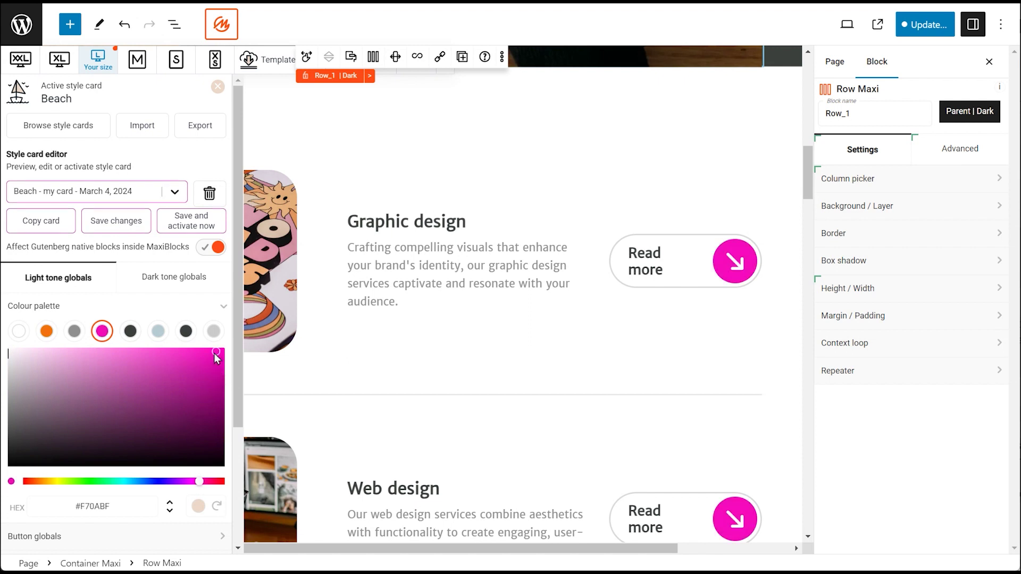
left_click(218, 88)
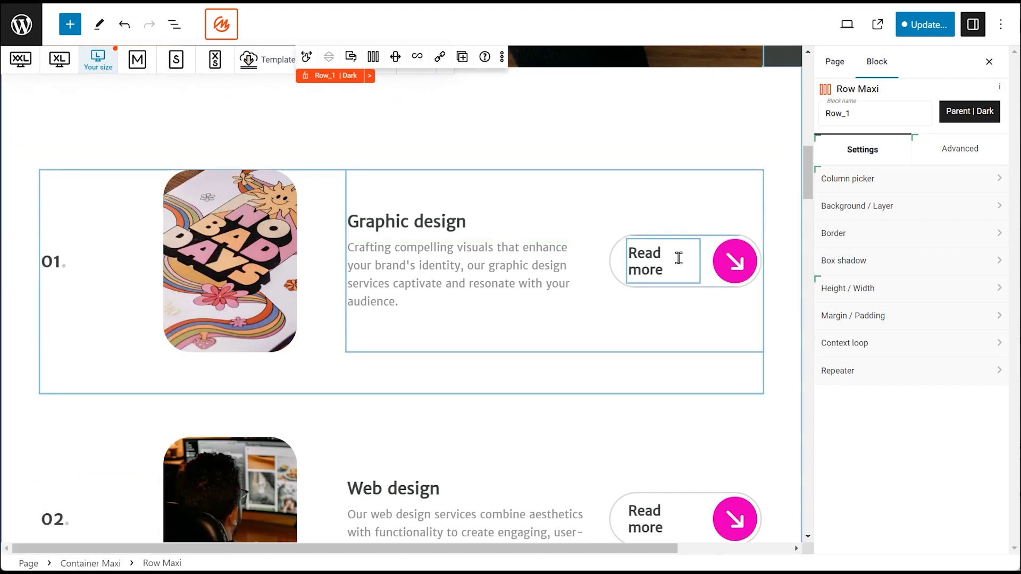
- Give the Graphic design Read more arrow icon a custom blue background colour
left_click(734, 262)
left_click(861, 288)
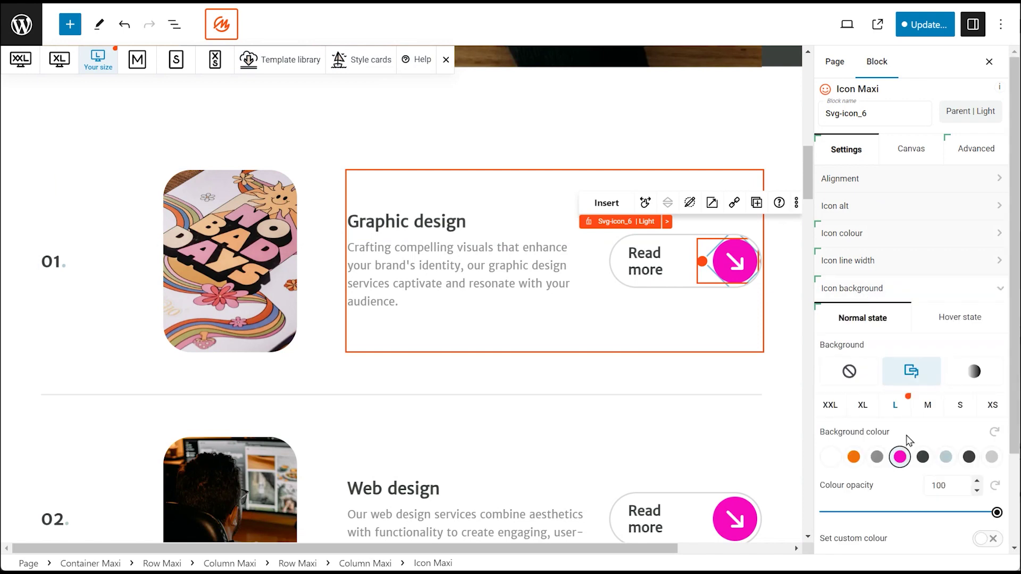
scroll(907, 439, "down", 3)
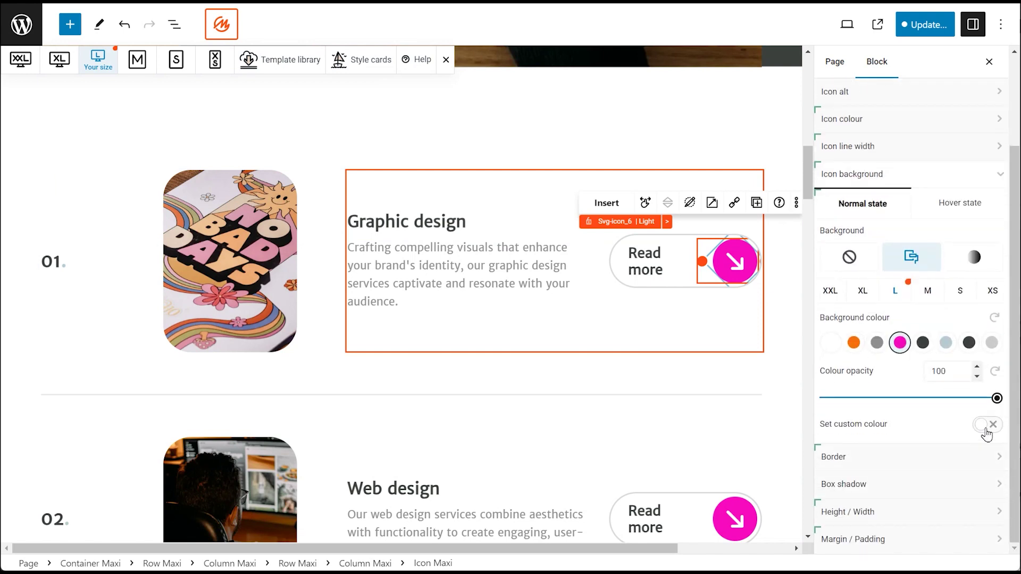
left_click(987, 425)
scroll(981, 447, "down", 3)
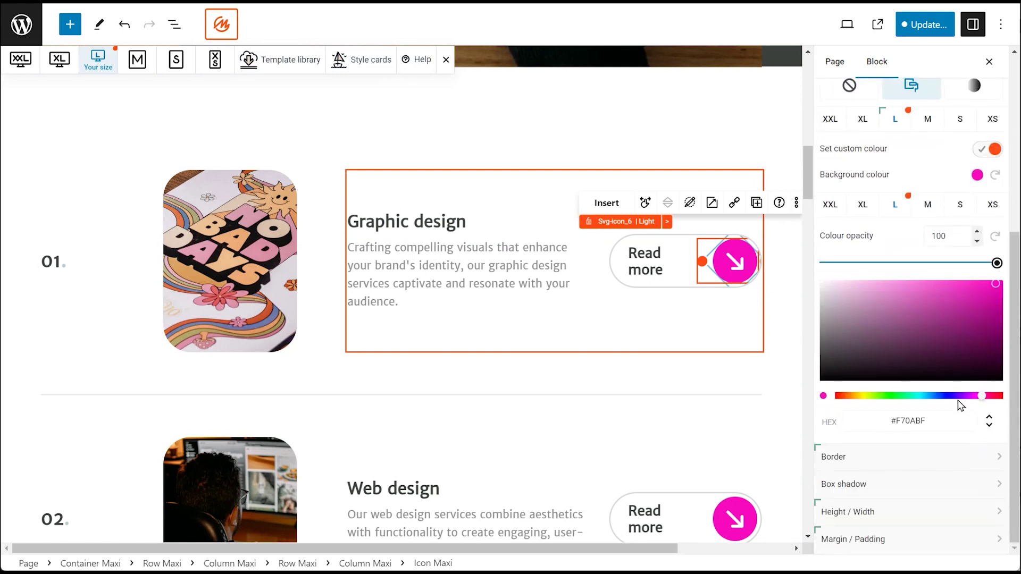
left_click(945, 396)
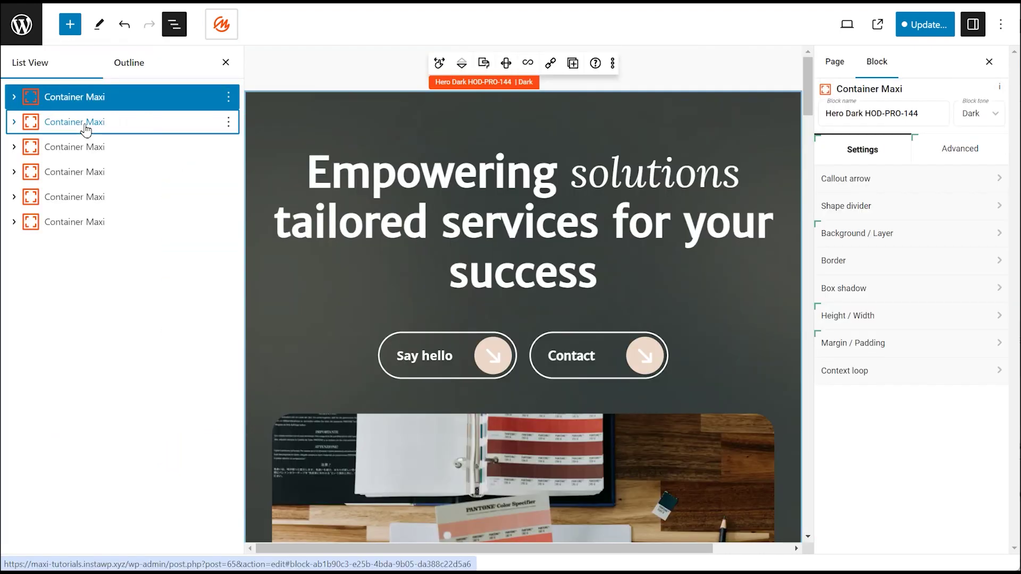
- Step through the second, third and Four steps to success containers, then return to the dark image-grid section
left_click(84, 121)
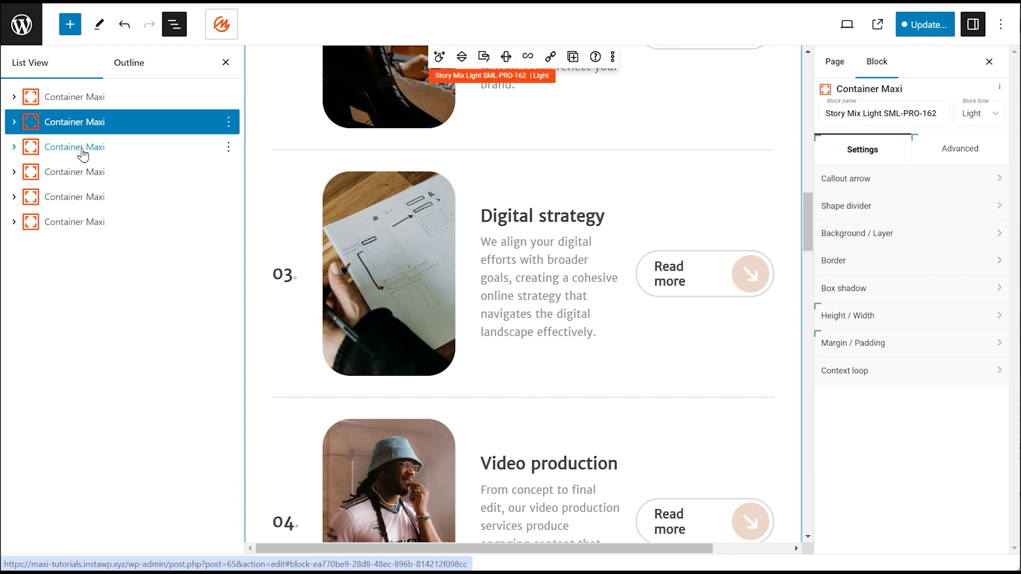
left_click(83, 149)
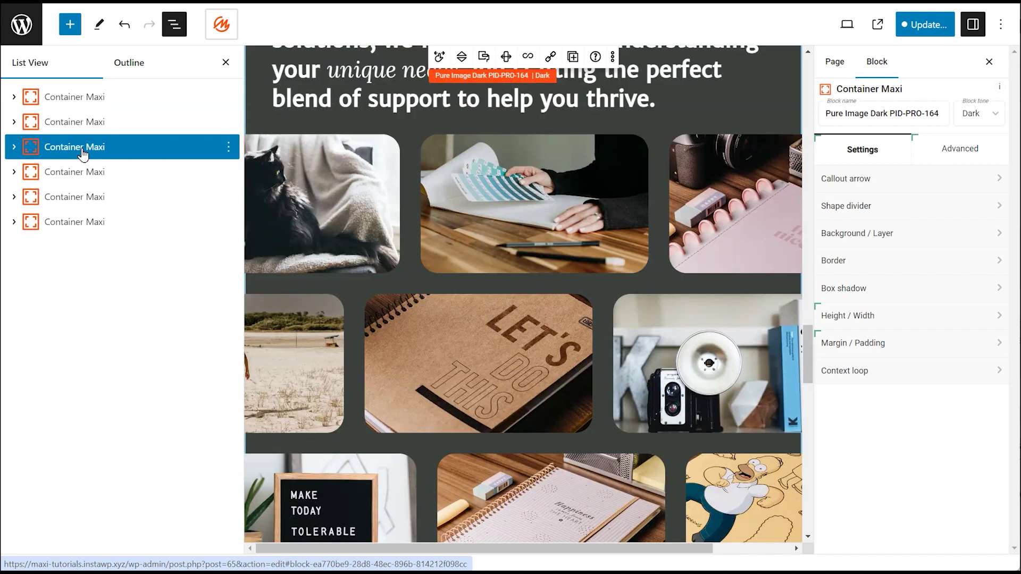
mouse_move(74, 172)
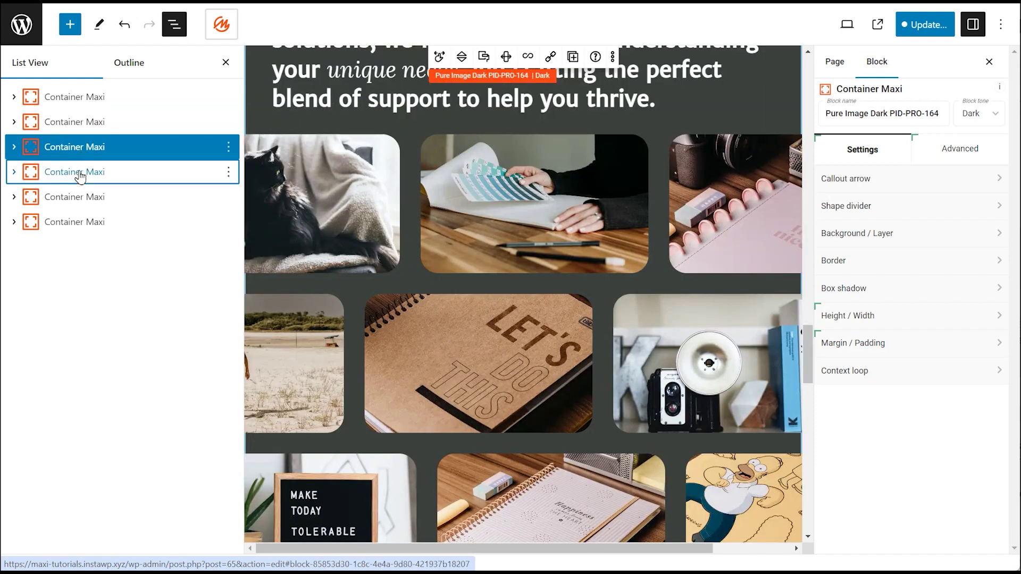
left_click(80, 175)
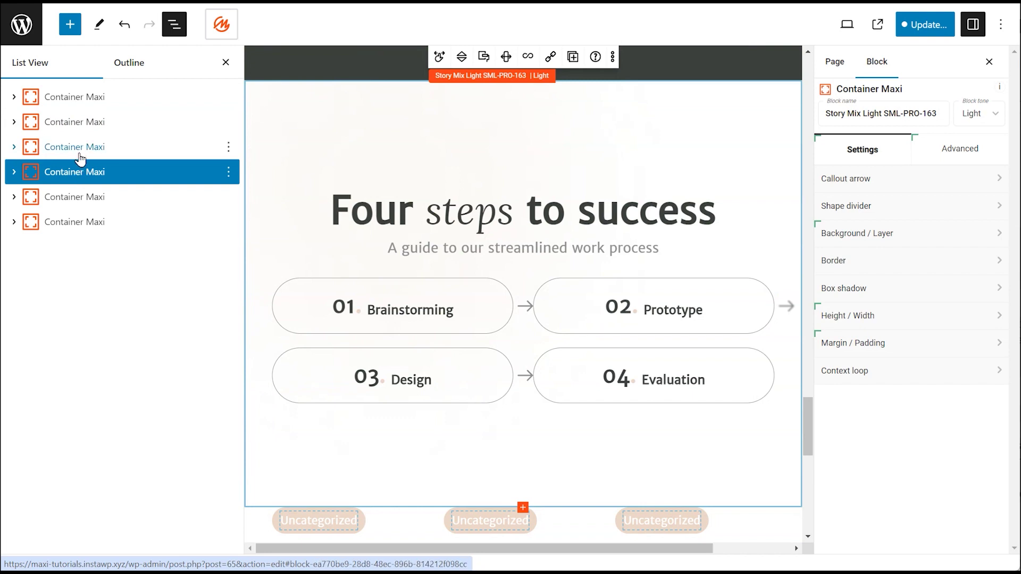
left_click(80, 148)
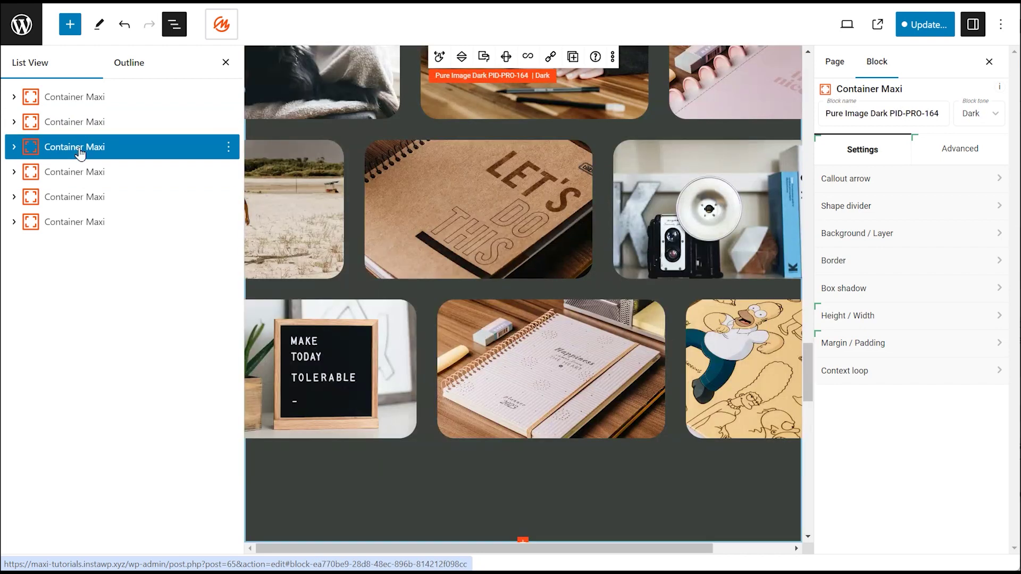